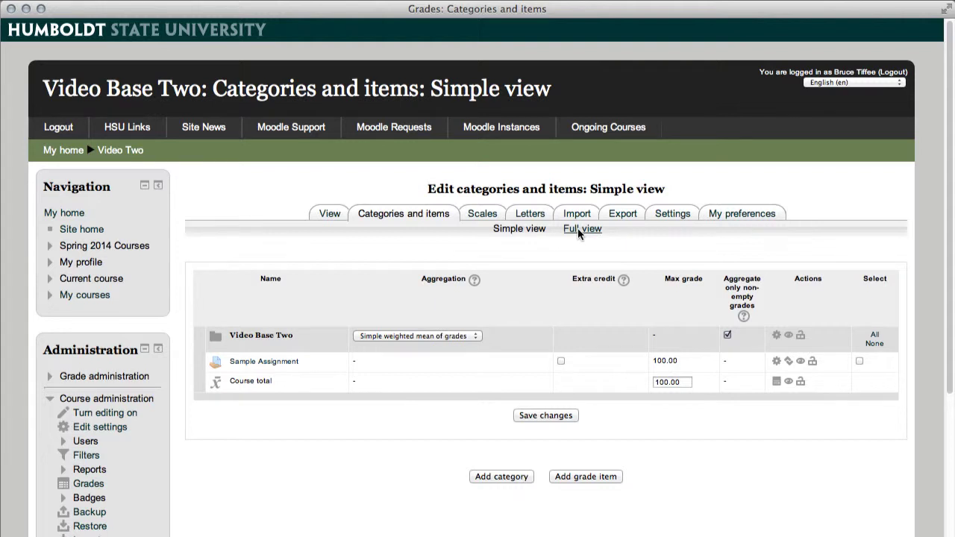
# Step: Switch Video Base Two's categories and items page to Full view, showing drop-lowest, multiplicator and offset columns
pyautogui.click(582, 229)
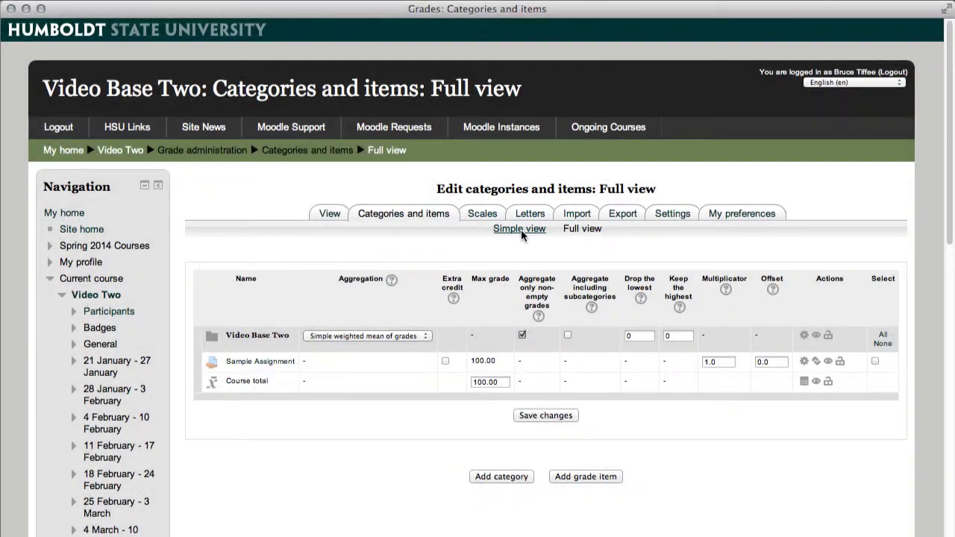
# Step: Switch the categories and items page back to Simple view
pyautogui.click(521, 229)
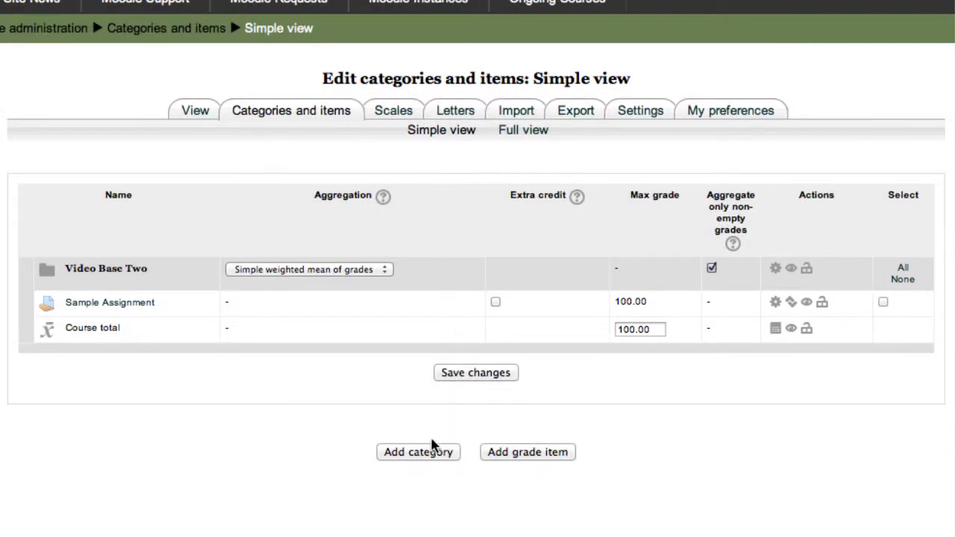
# Step: Begin a new grade category named 'Assignments (30%)'
pyautogui.click(431, 457)
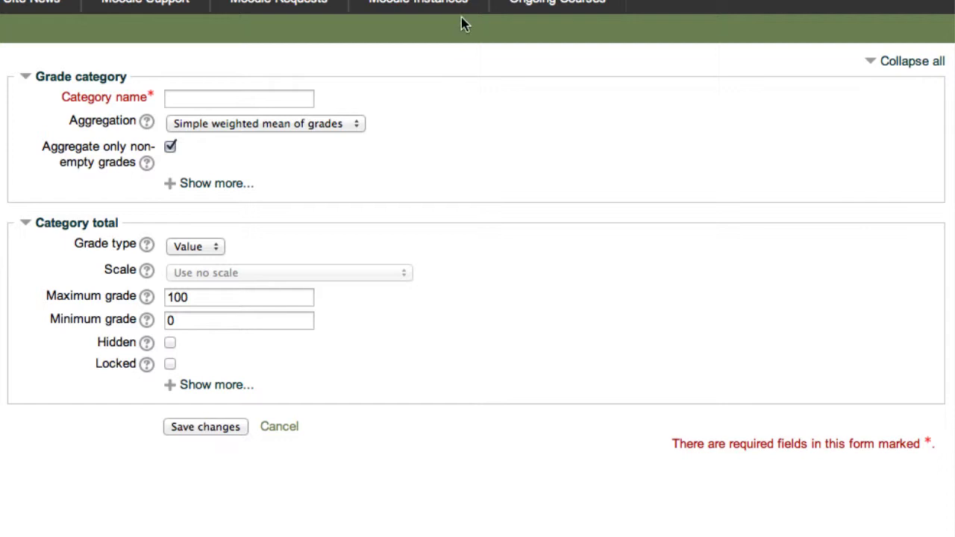
pyautogui.click(298, 97)
pyautogui.write('Ass')
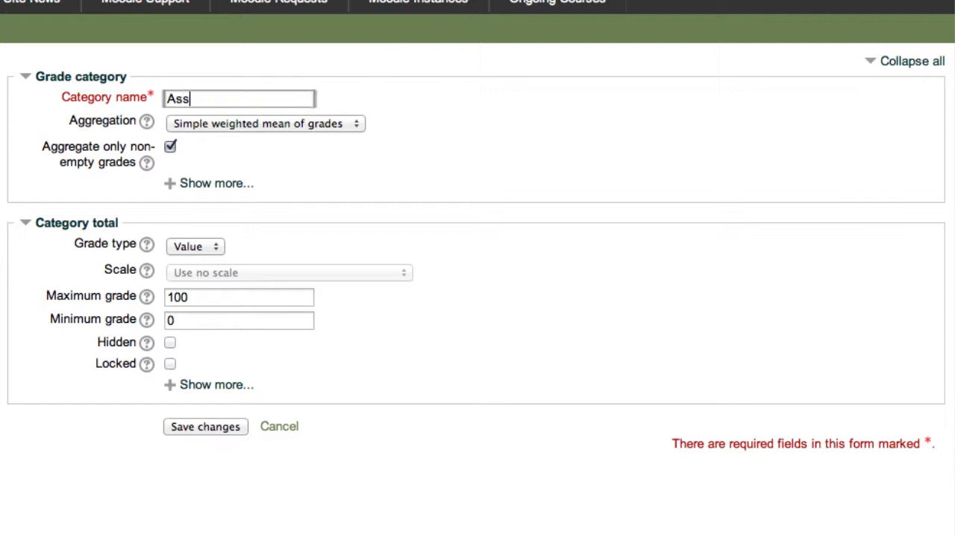
pyautogui.write('ignments')
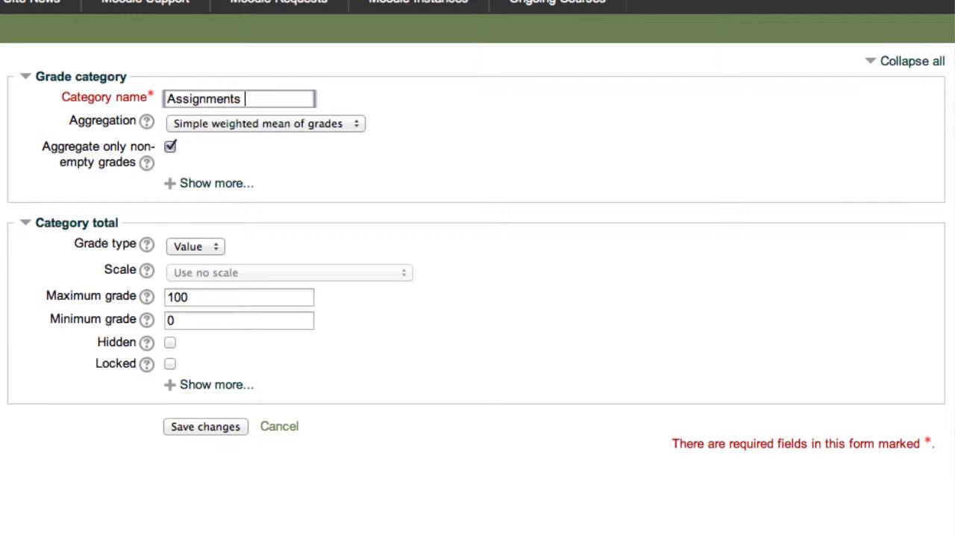
pyautogui.write(' (30%')
pyautogui.write(')')
# Step: Save the Assignments (30%) category, then select Sample Assignment and move it into that category
pyautogui.click(219, 427)
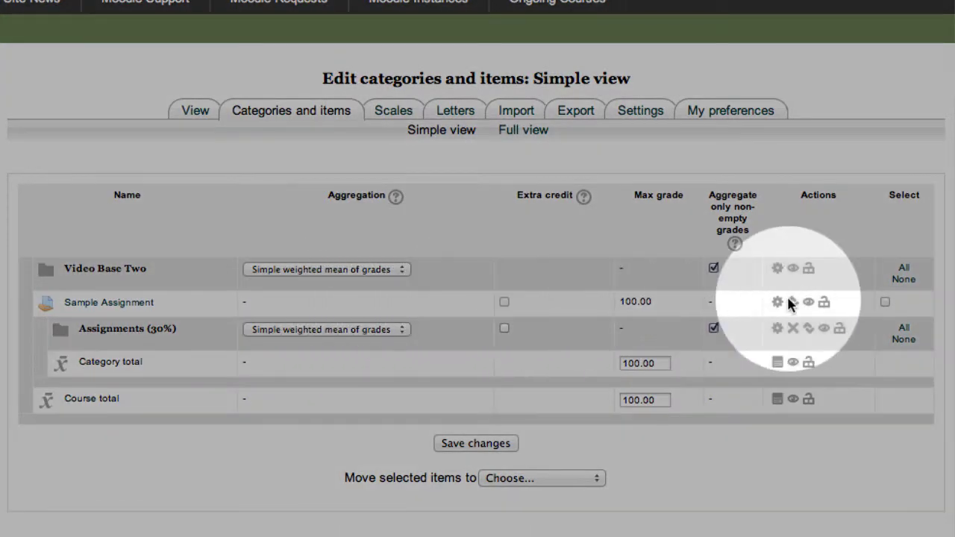
pyautogui.click(885, 303)
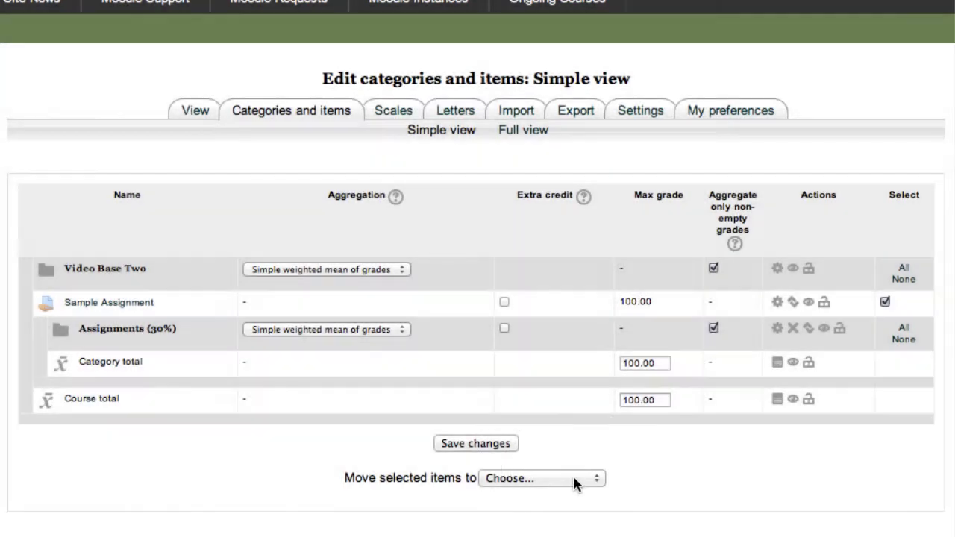
pyautogui.click(575, 478)
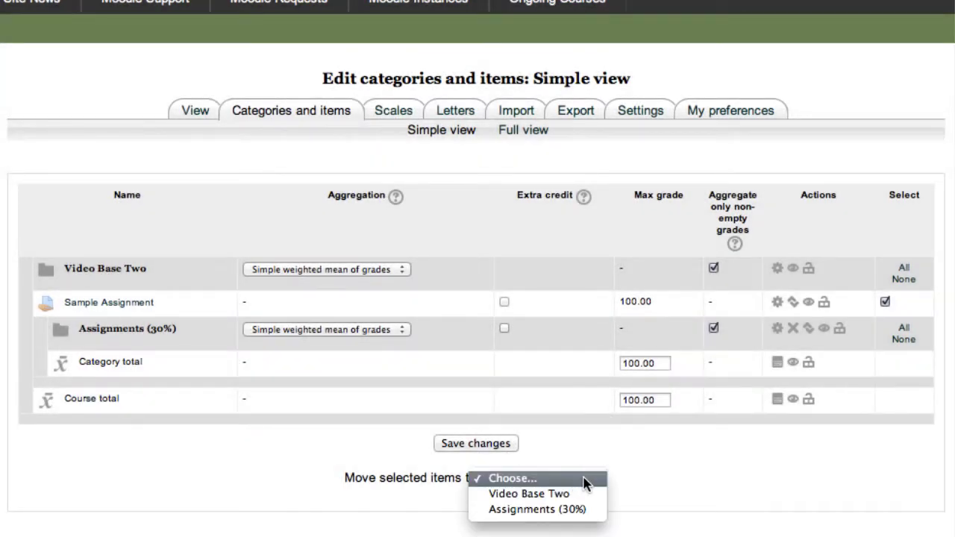
pyautogui.click(574, 514)
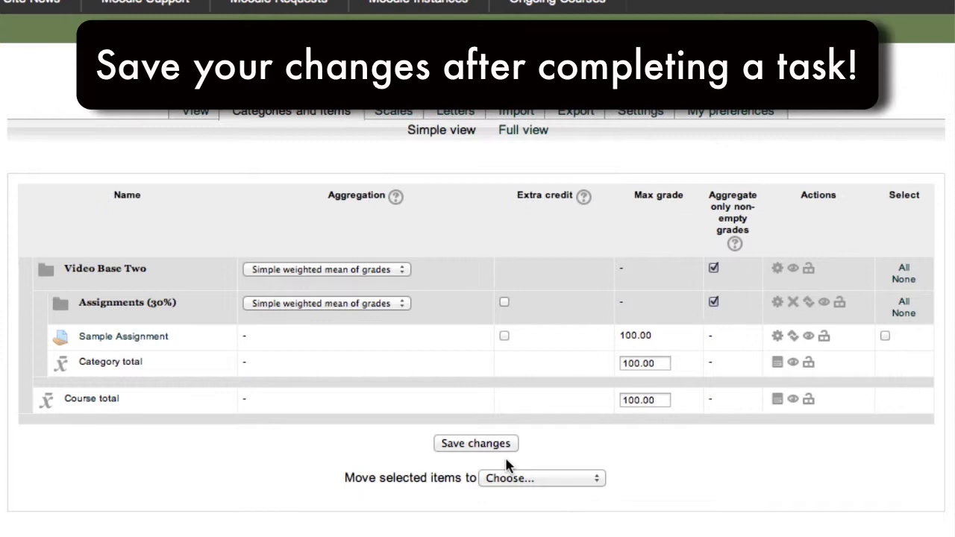
# Step: Save the category arrangement, then create and save an empty 'Research (30%)' grade category
pyautogui.click(497, 446)
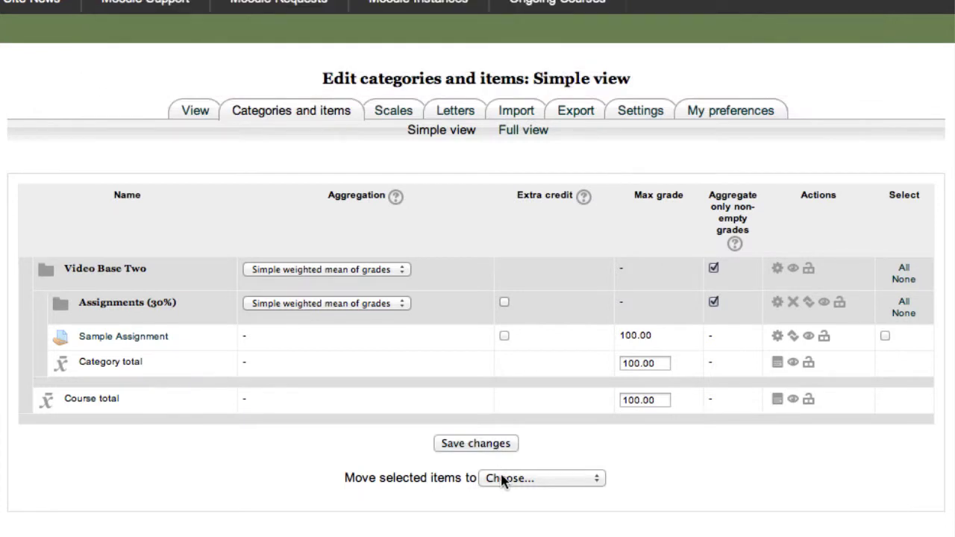
pyautogui.scroll(-3, 503, 482)
pyautogui.click(395, 493)
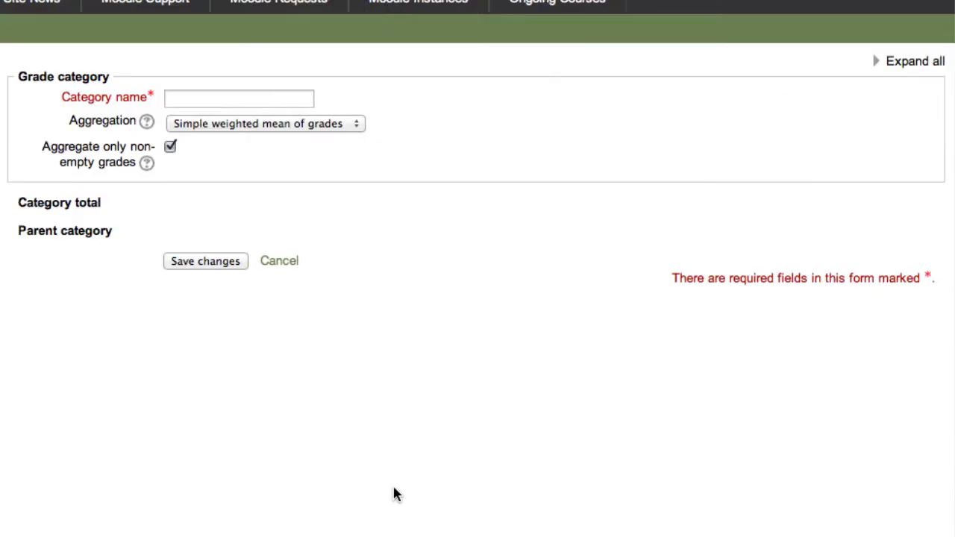
pyautogui.click(191, 105)
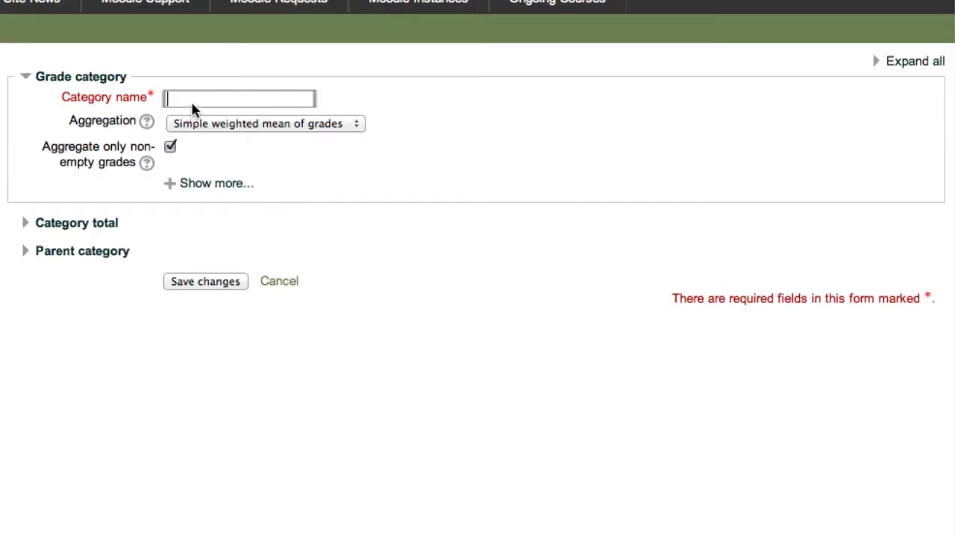
pyautogui.write('Research (')
pyautogui.write('30%)')
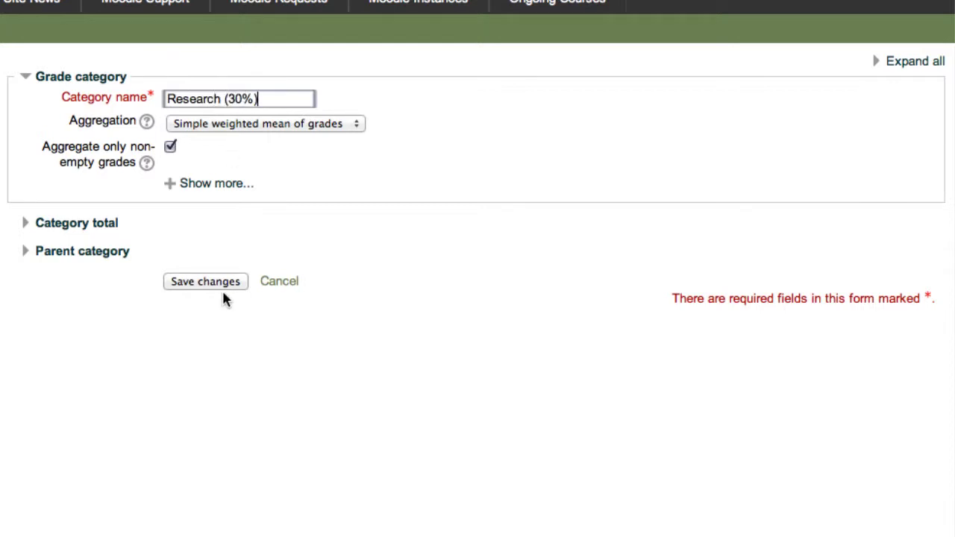
pyautogui.click(223, 281)
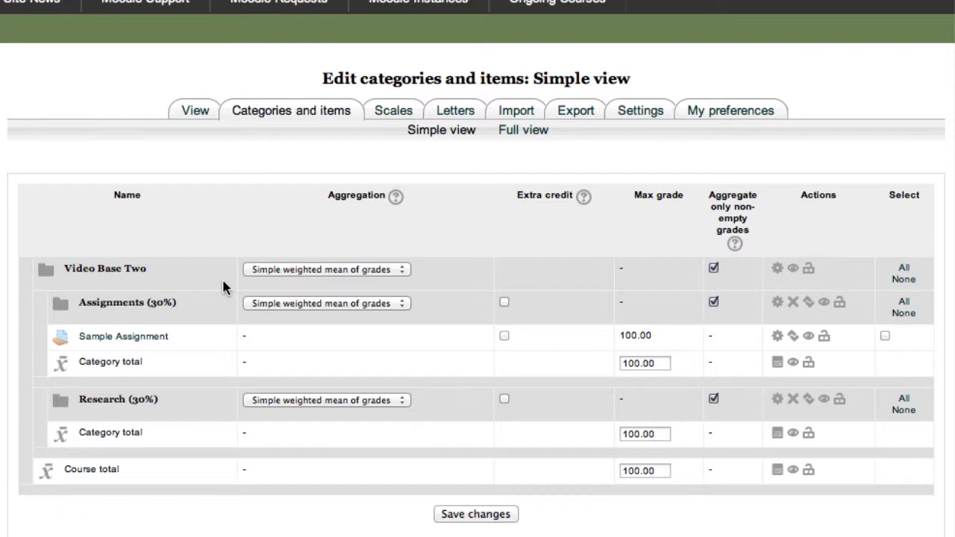
# Step: Add a grade item named 'Writing 2' with Assignments (30%) as its grade category
pyautogui.scroll(-1, 223, 280)
pyautogui.scroll(-2, 223, 280)
pyautogui.scroll(-2, 223, 280)
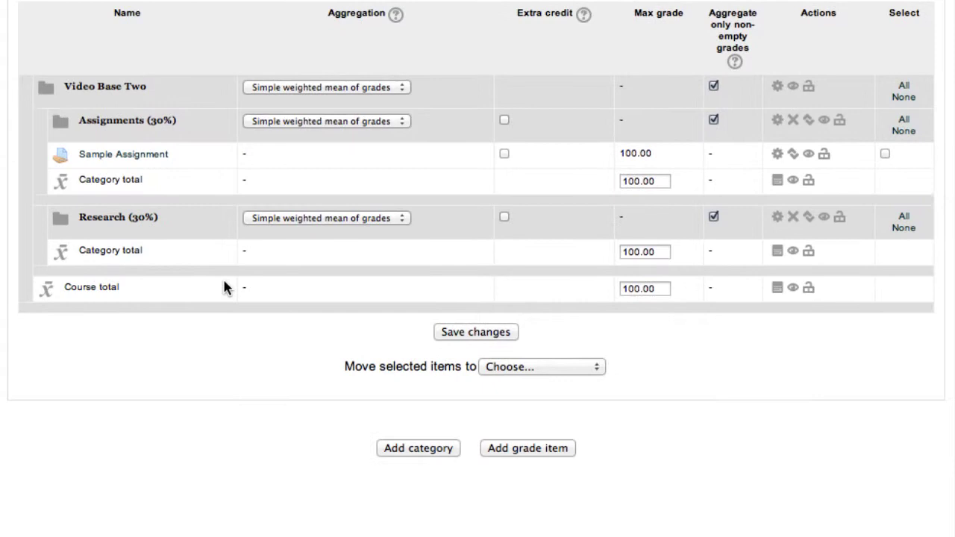
pyautogui.click(522, 454)
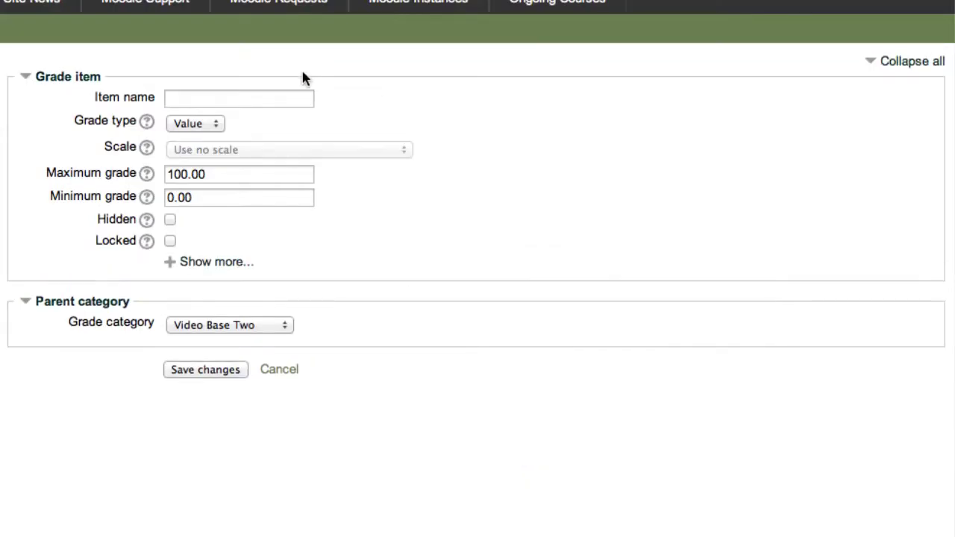
pyautogui.click(296, 100)
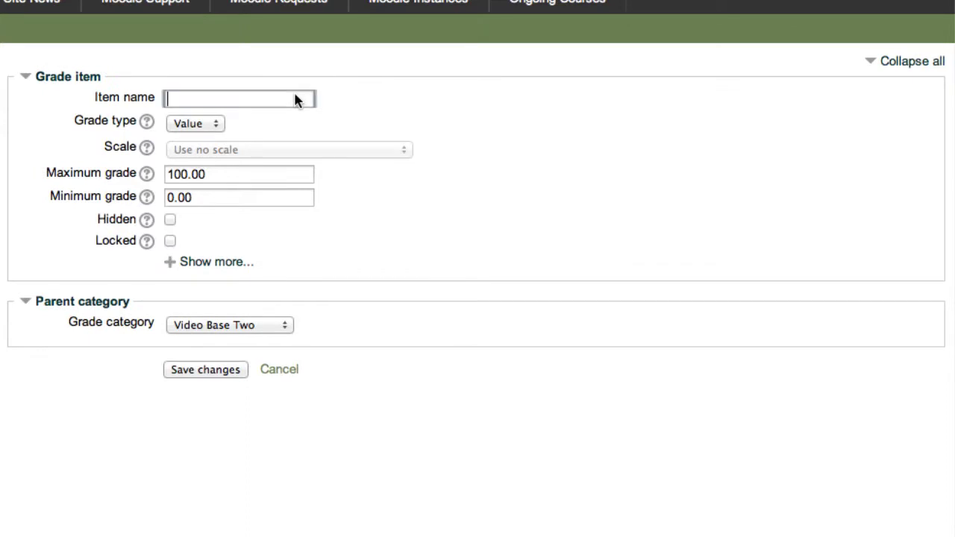
pyautogui.write('Writing')
pyautogui.write(' 2')
pyautogui.click(247, 326)
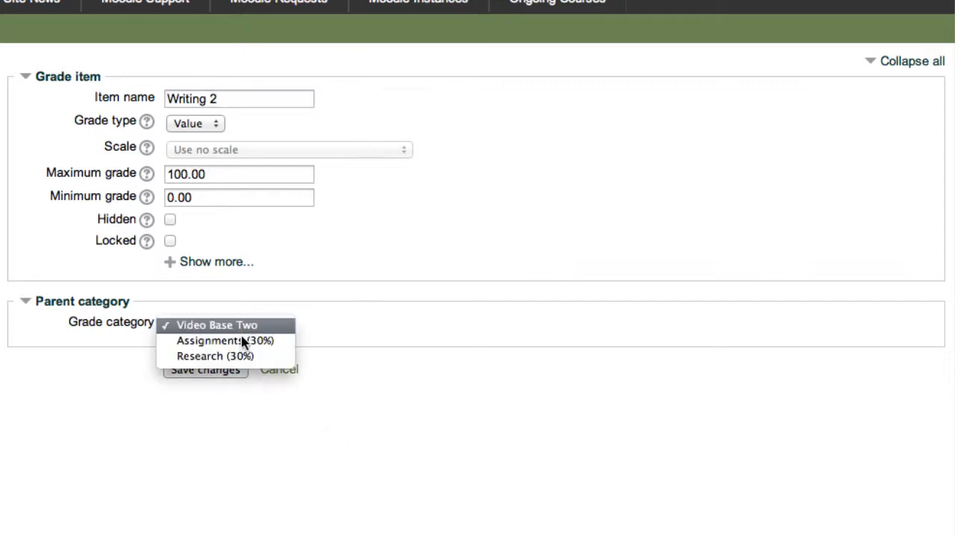
pyautogui.click(241, 342)
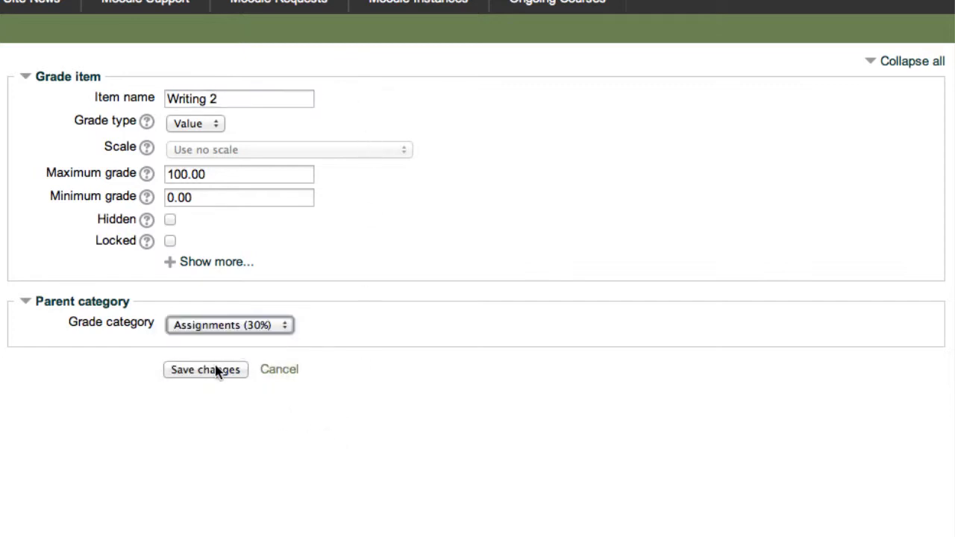
# Step: Save the Writing 2 grade item so it appears under Assignments (30%) with a 100.00 max grade
pyautogui.click(216, 368)
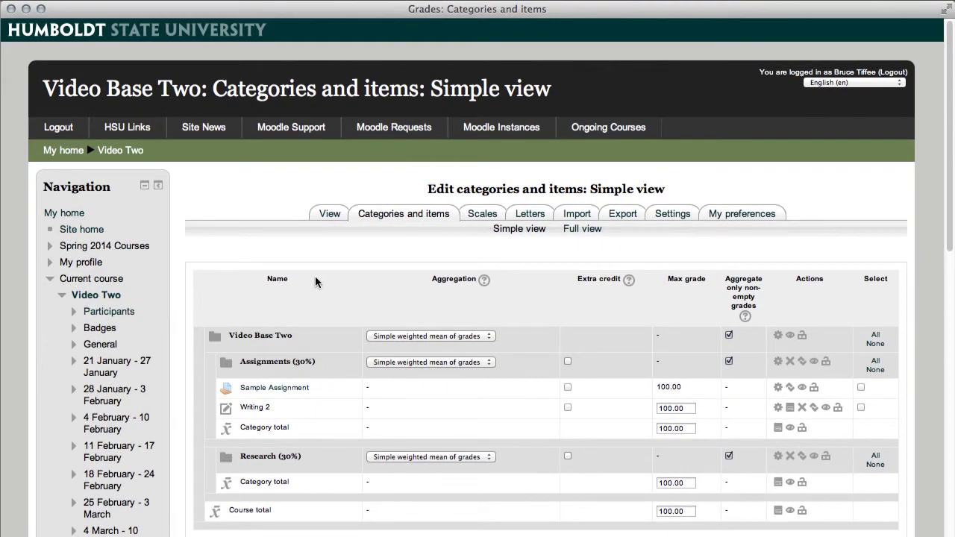
# Step: Go to the Video Base Two course page and open its Assignments list
pyautogui.click(135, 152)
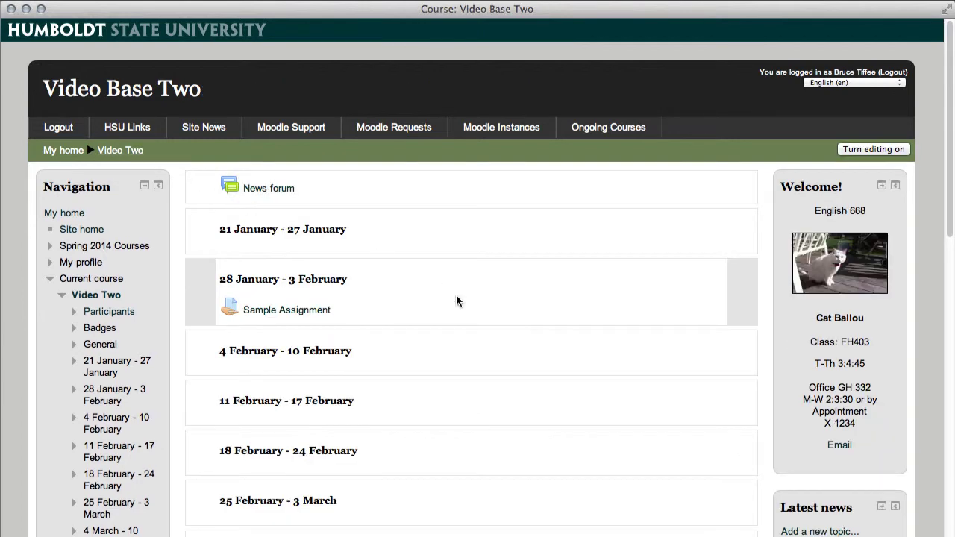
pyautogui.scroll(-2, 458, 298)
pyautogui.scroll(-2, 463, 302)
pyautogui.scroll(-2, 466, 307)
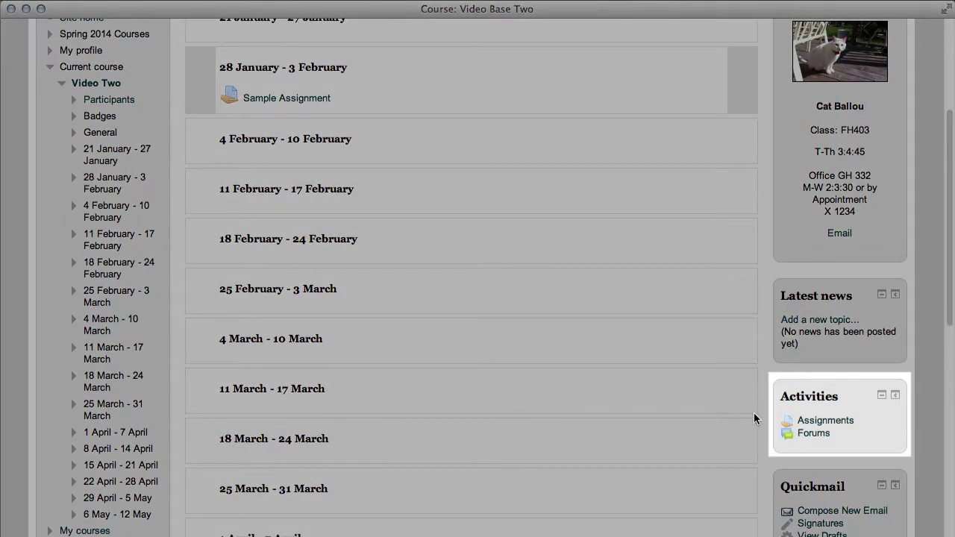
pyautogui.click(825, 421)
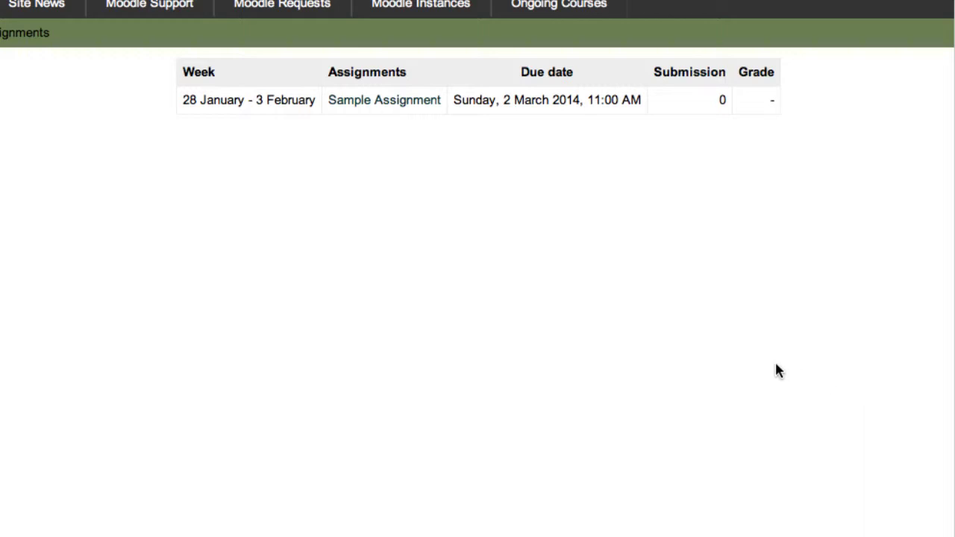
# Step: Open Sample Assignment and view all its submissions in the grading table
pyautogui.click(387, 104)
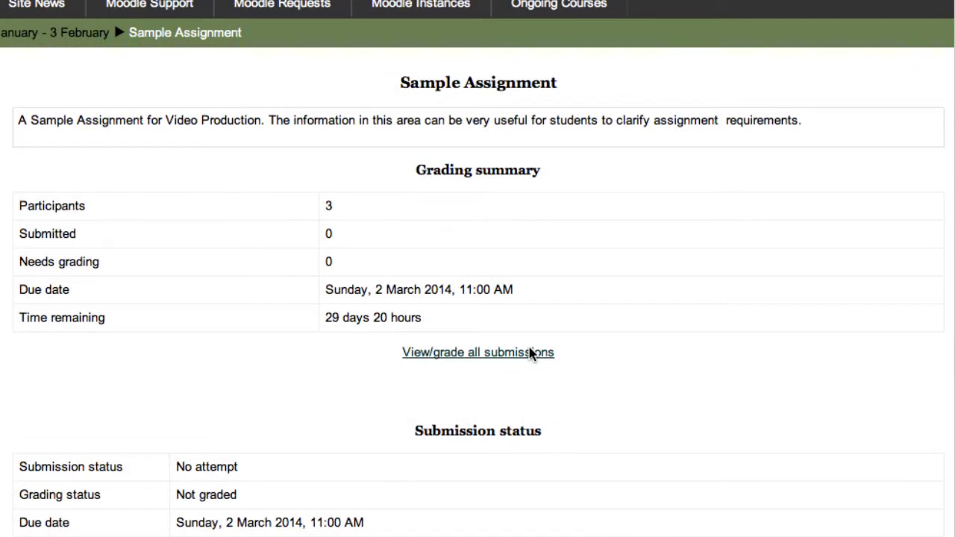
pyautogui.click(531, 353)
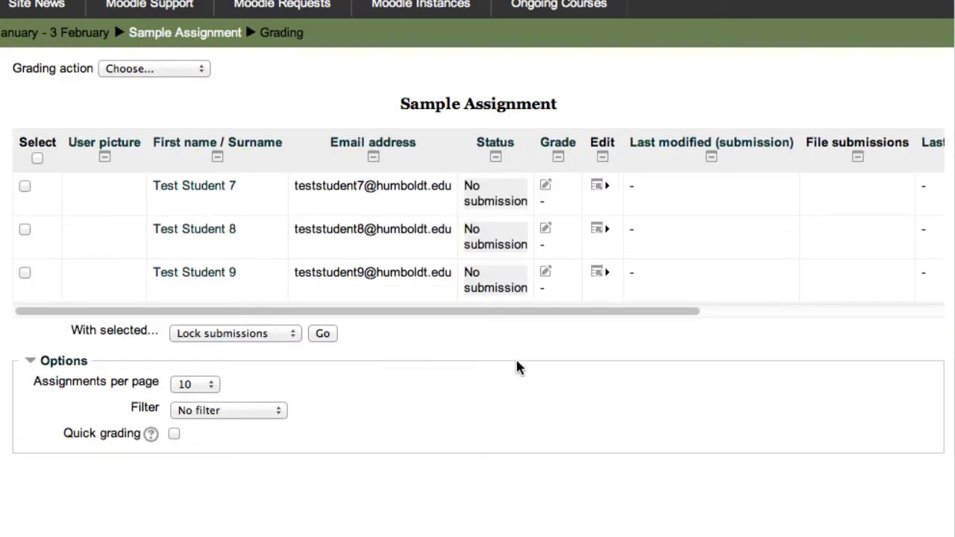
# Step: With quick grading on, give the first student the feedback comment '150 characters max!' and save it
pyautogui.click(174, 433)
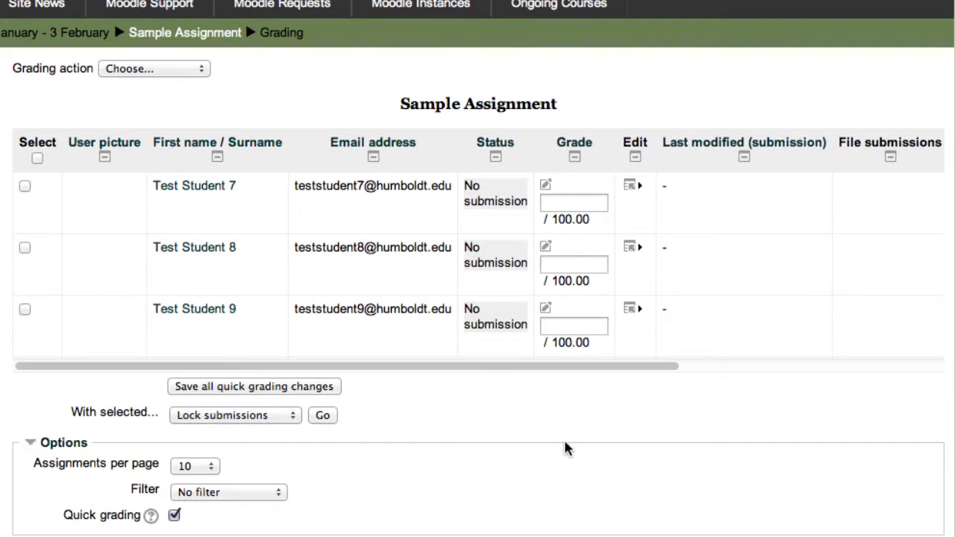
pyautogui.moveTo(649, 366); pyautogui.dragTo(912, 368)
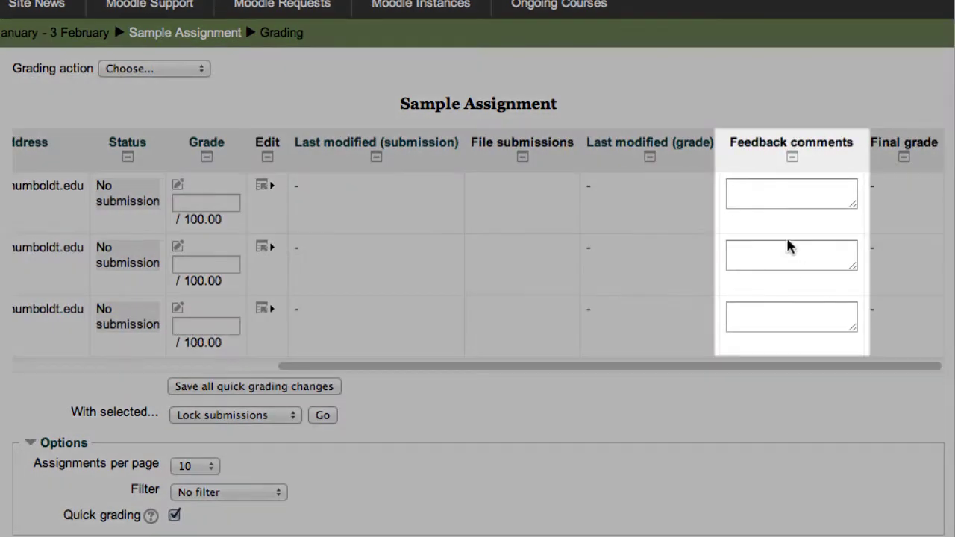
pyautogui.click(778, 198)
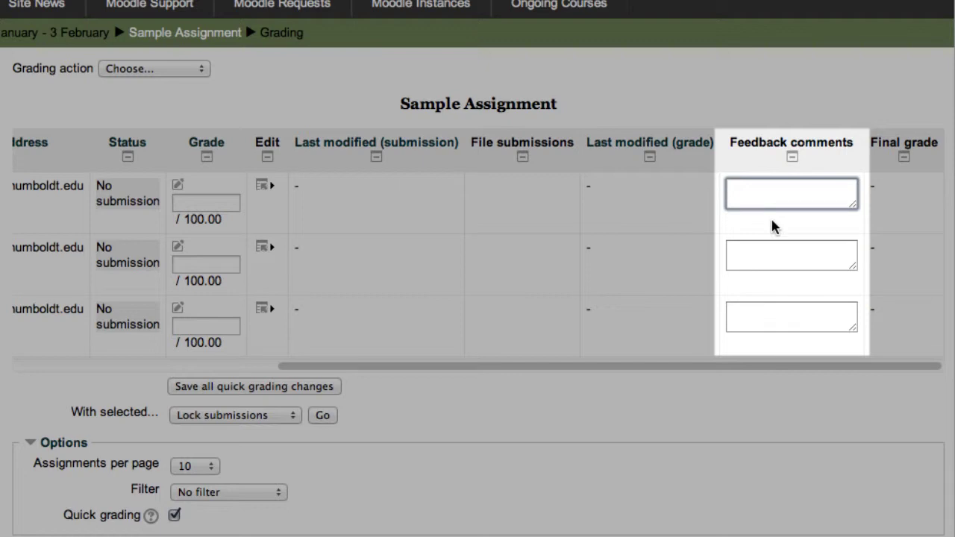
pyautogui.write('150 ')
pyautogui.write('characters ma')
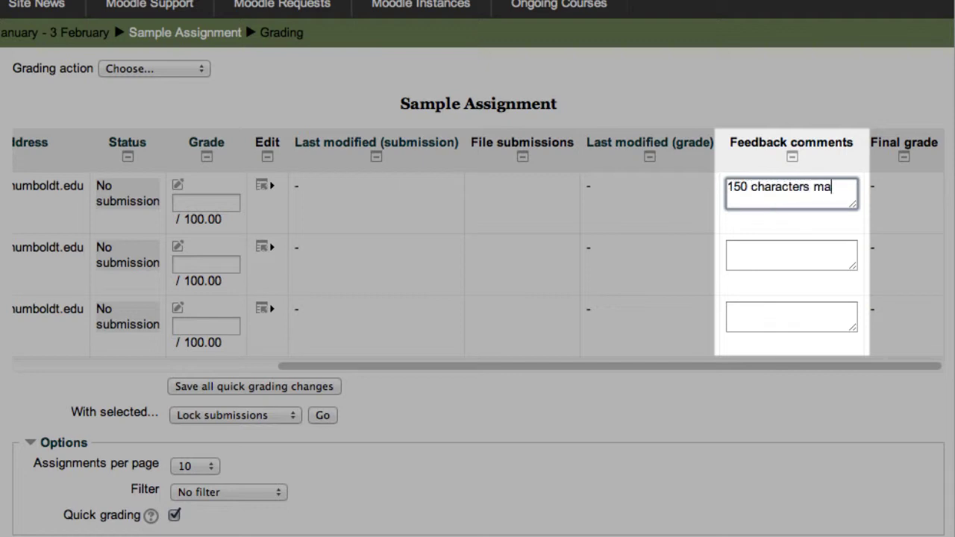
pyautogui.write('x!')
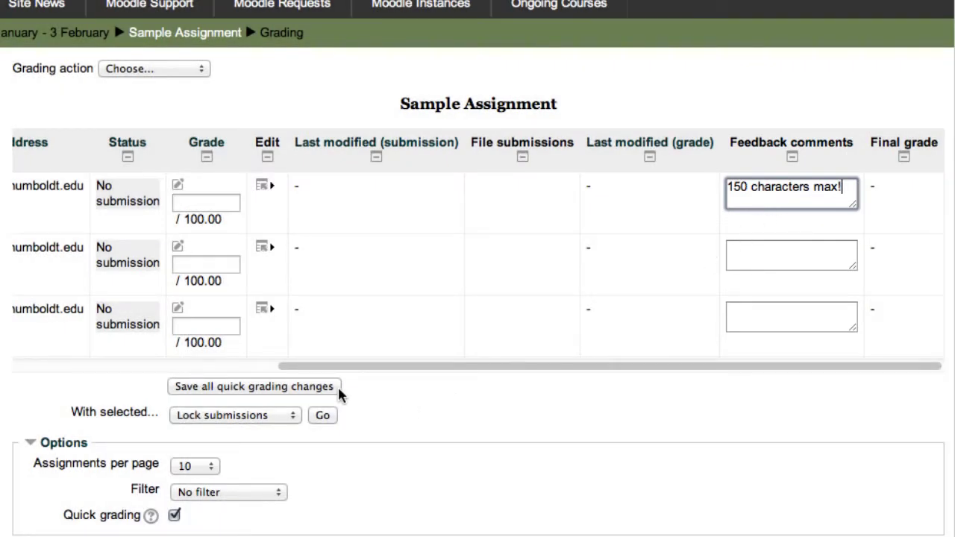
pyautogui.scroll(-2, 338, 394)
pyautogui.scroll(-2, 338, 394)
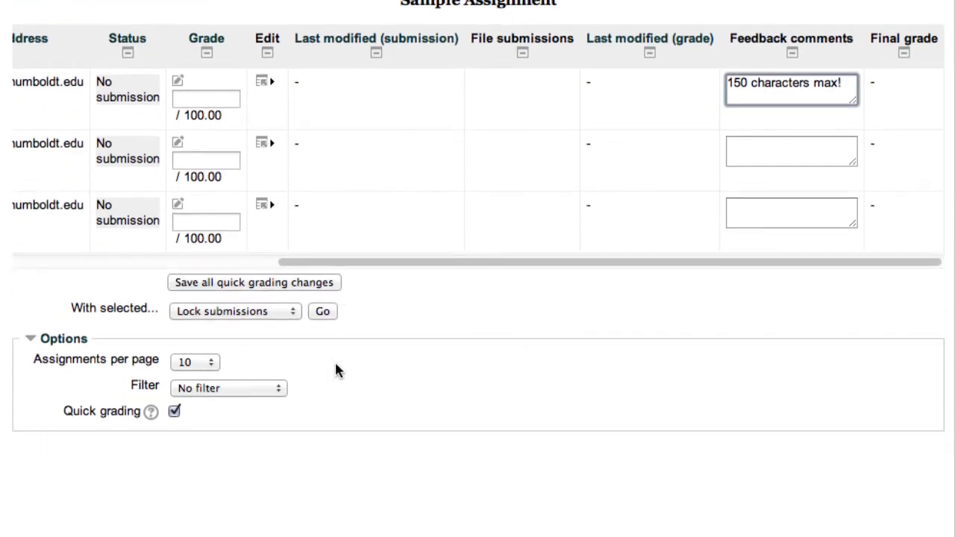
pyautogui.click(305, 288)
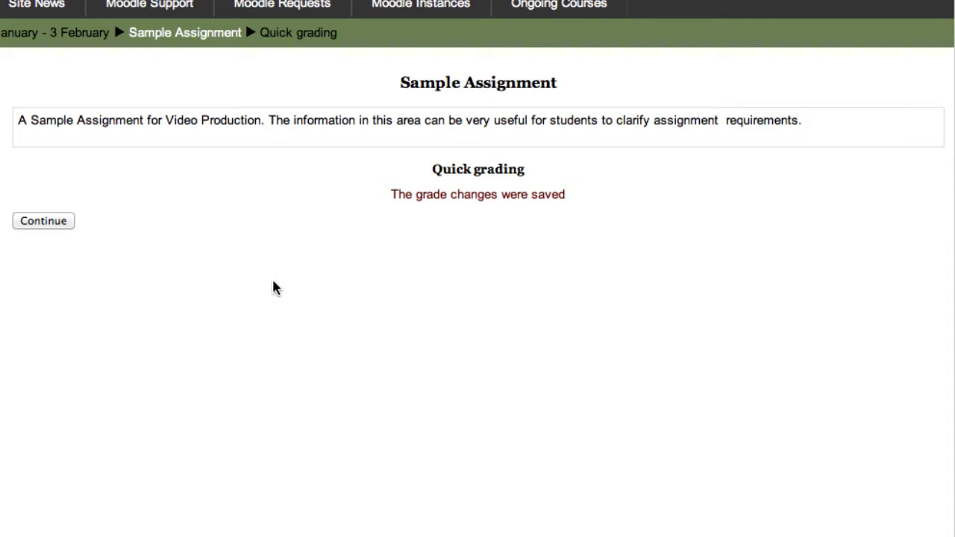
pyautogui.click(62, 228)
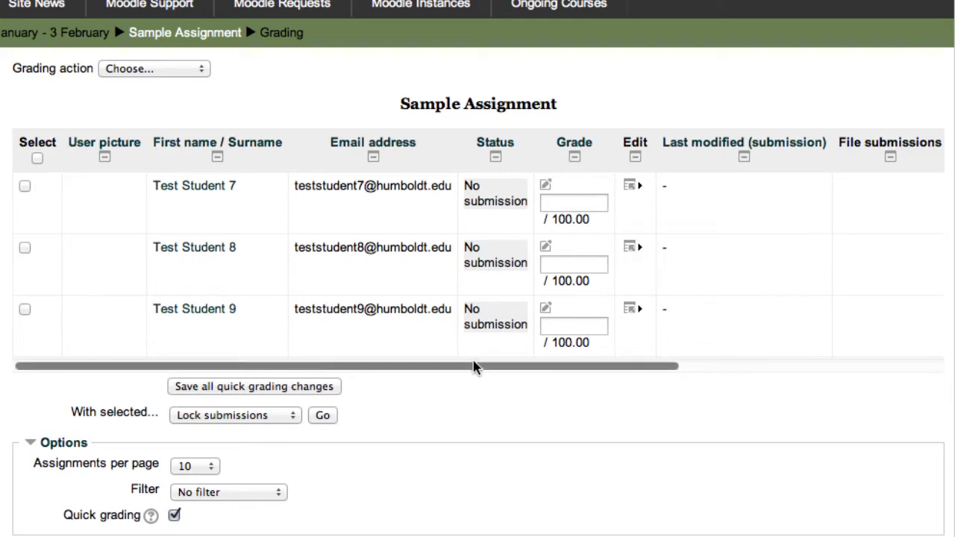
pyautogui.scroll(-2, 455, 388)
pyautogui.scroll(-2, 456, 387)
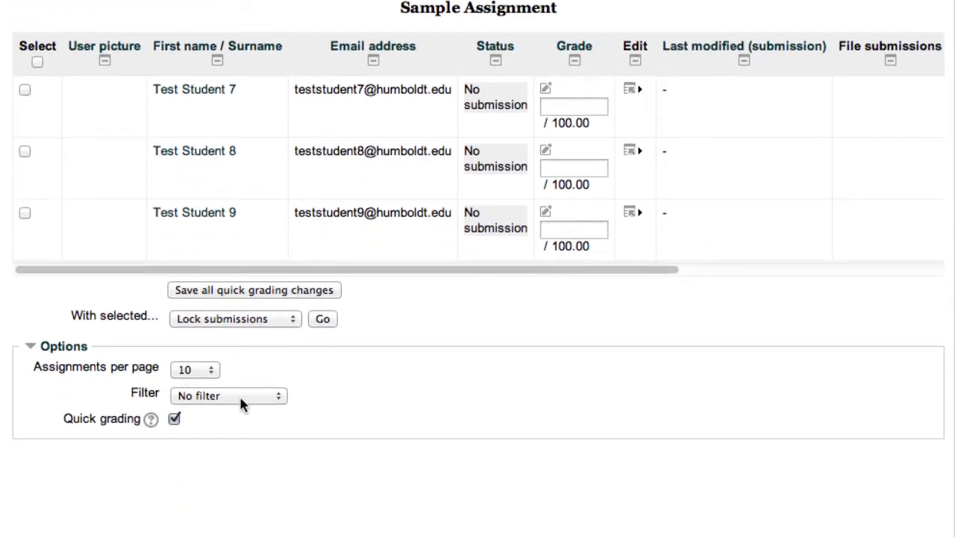
pyautogui.click(260, 403)
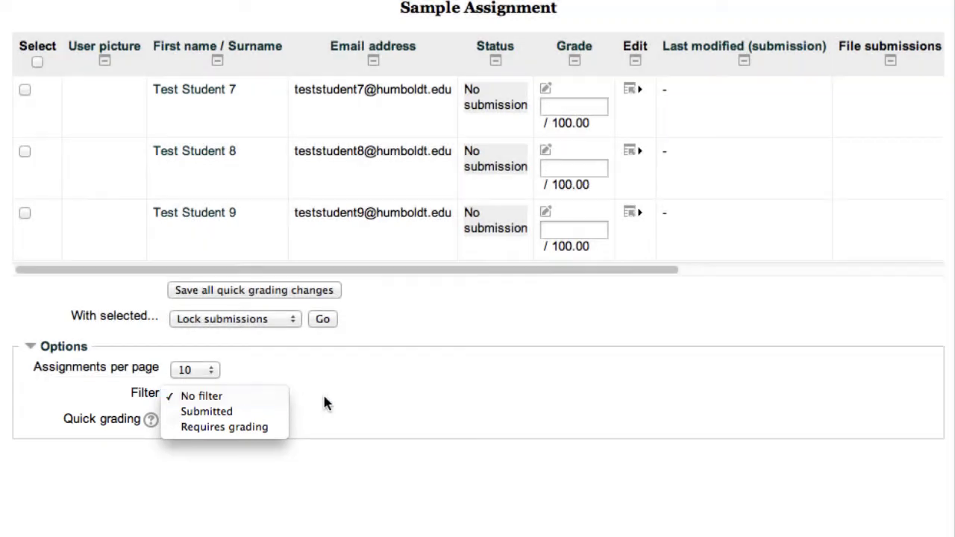
pyautogui.click(336, 395)
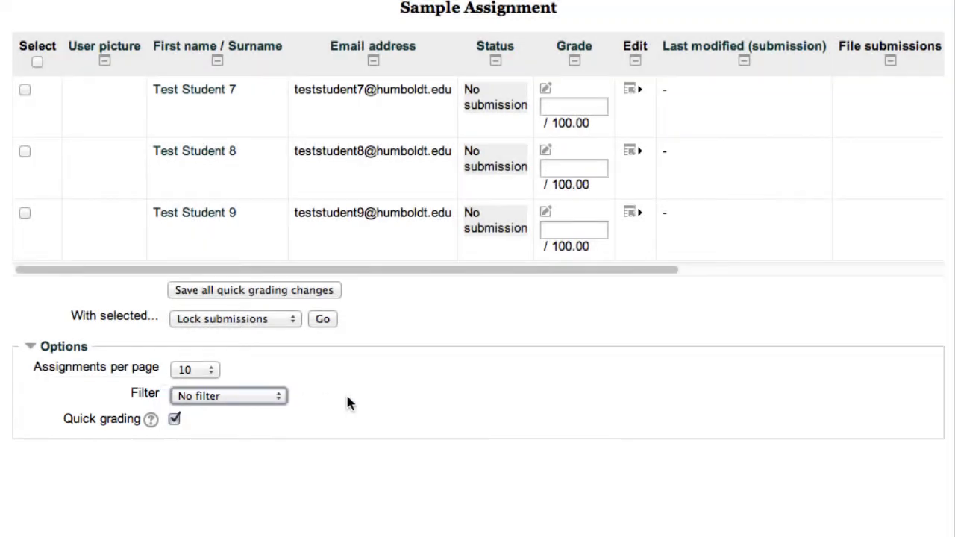
pyautogui.click(239, 295)
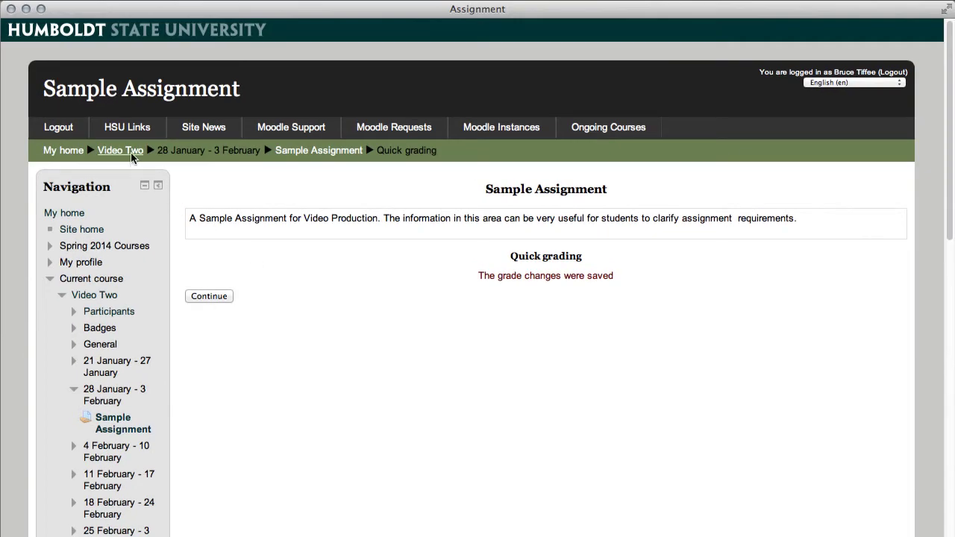
# Step: Return to the Video Two course and open its gradebook Categories and items setup
pyautogui.click(132, 152)
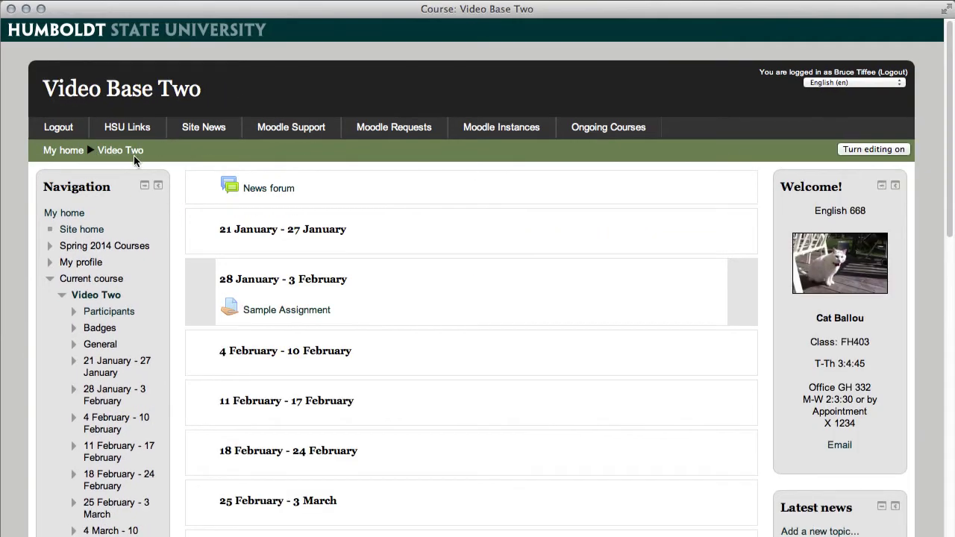
pyautogui.scroll(-1, 341, 335)
pyautogui.scroll(-3, 341, 335)
pyautogui.scroll(-3, 341, 335)
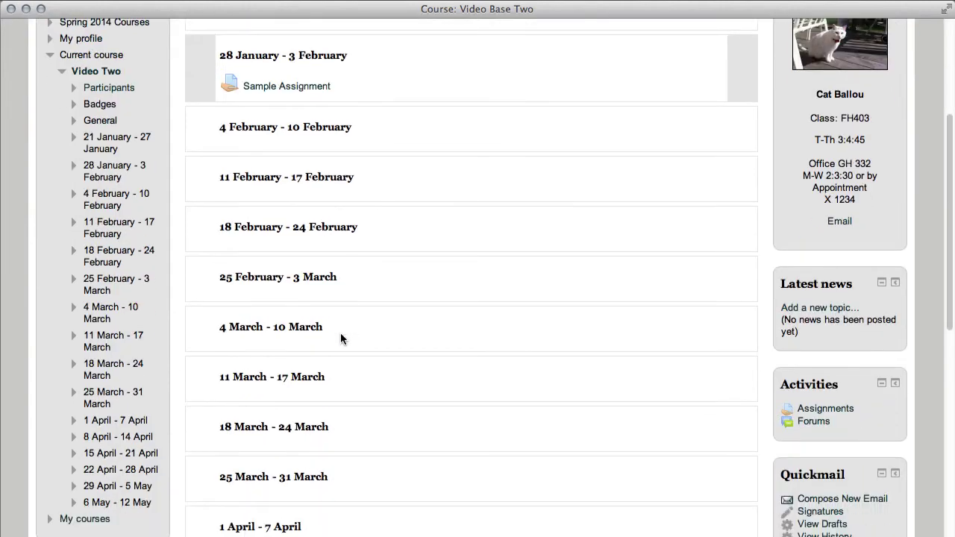
pyautogui.scroll(-3, 341, 336)
pyautogui.scroll(-3, 341, 337)
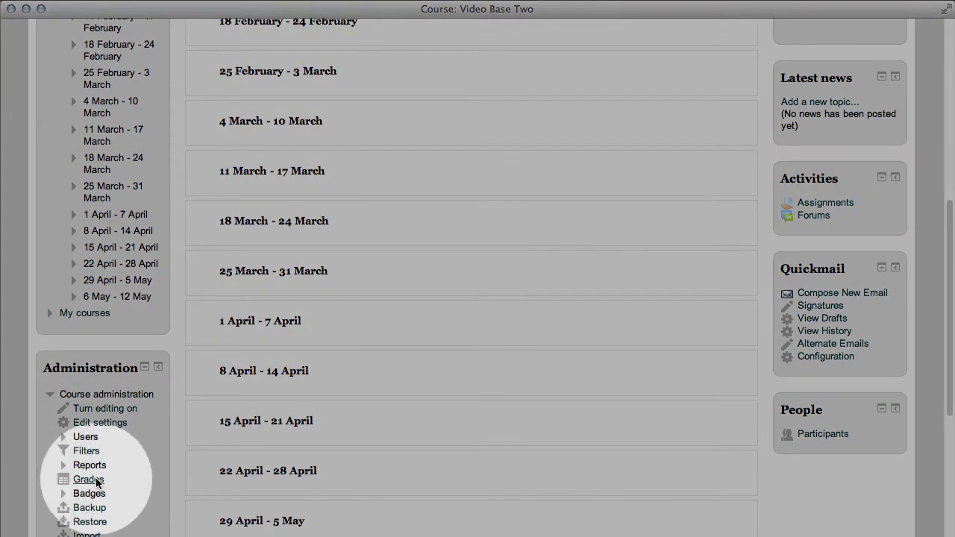
pyautogui.click(95, 481)
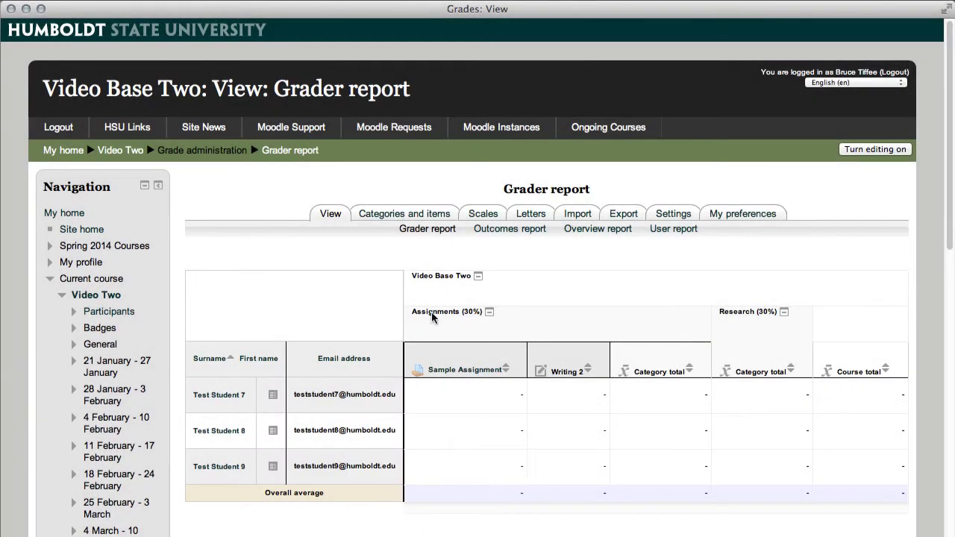
pyautogui.click(409, 215)
# Step: Open a blank grade item form in the Video Base Two category, maximum grade 100.00
pyautogui.scroll(-1, 648, 367)
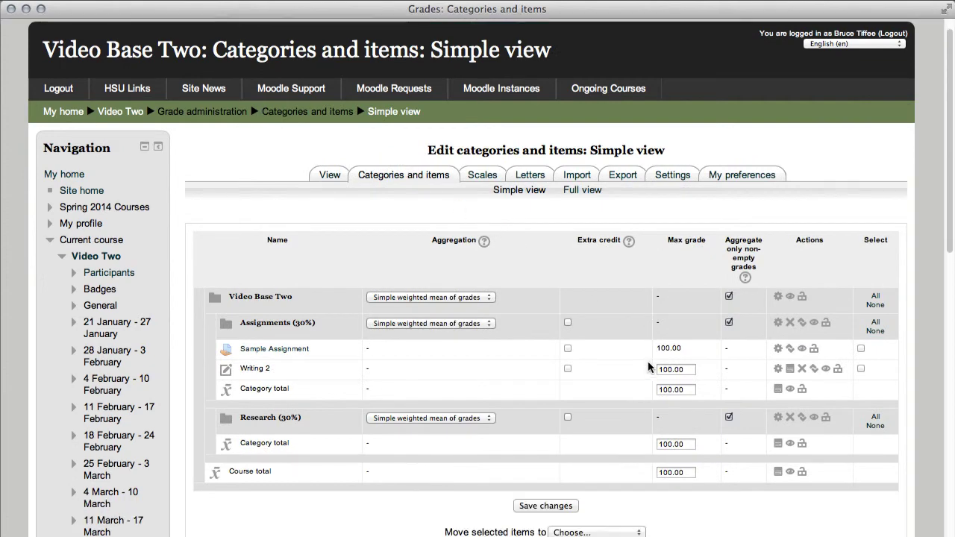
pyautogui.scroll(-3, 649, 368)
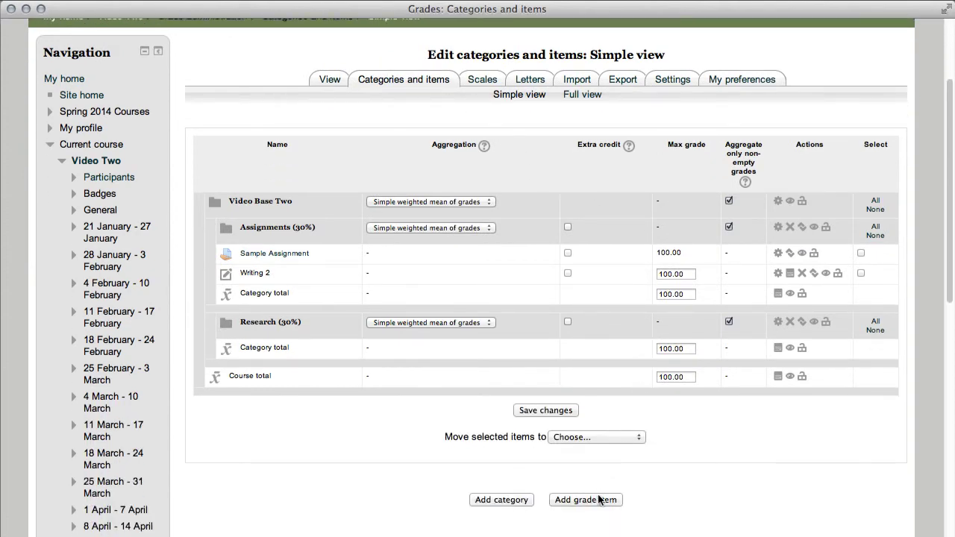
pyautogui.click(599, 500)
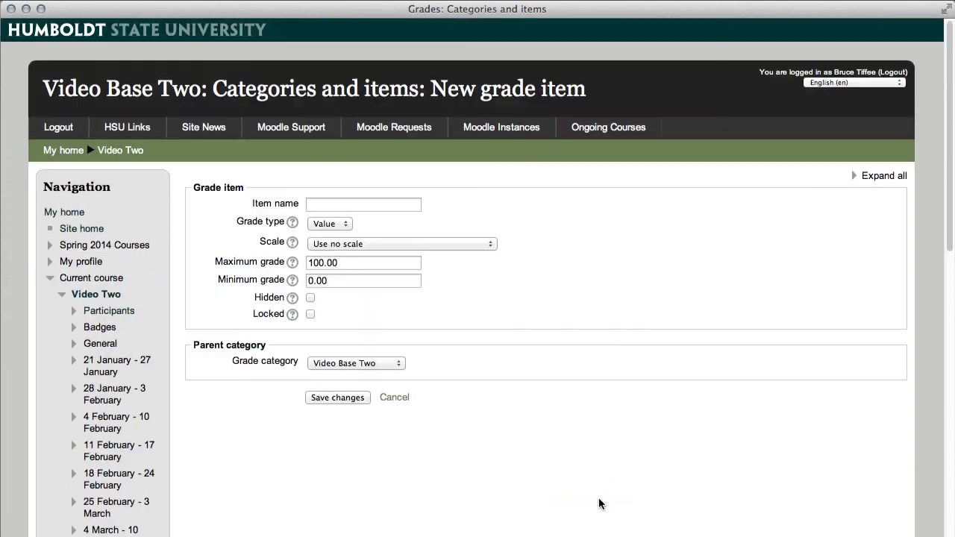